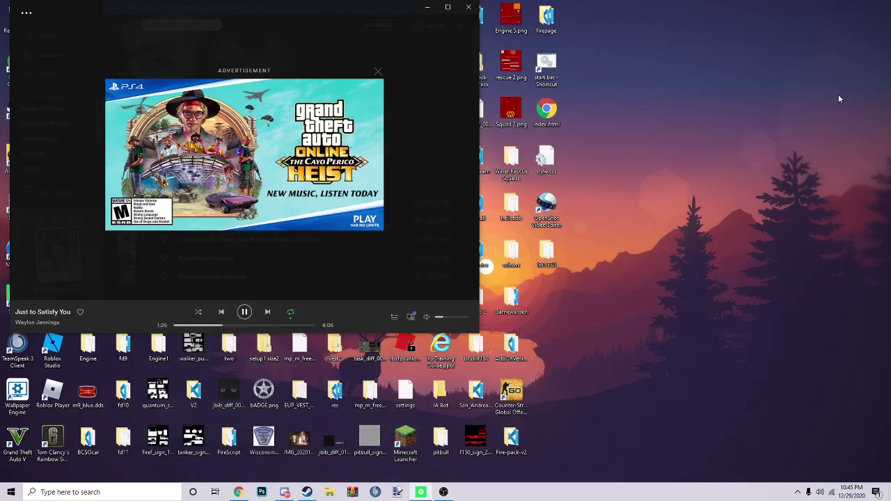
Minimize Spotify, find OpenIV through Windows search, and launch it for GTA V Windows.
click(428, 8)
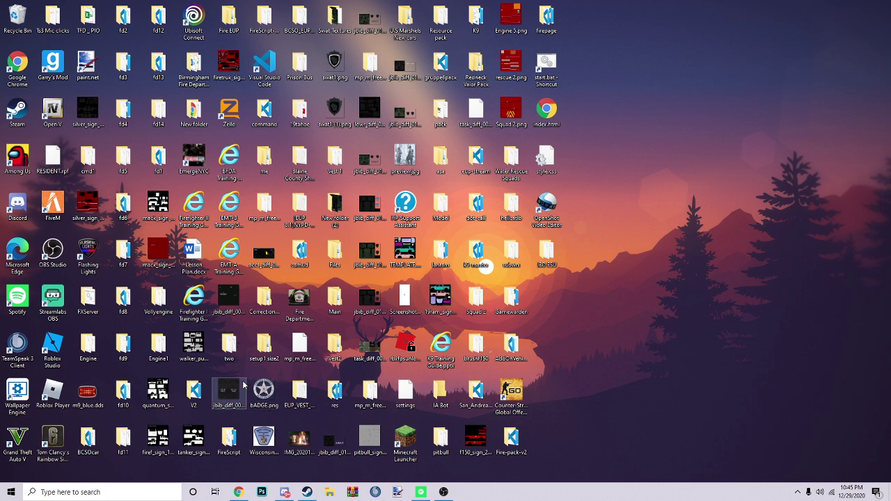
click(97, 492)
text(O)
key(BackSpace)
text(OpenIv)
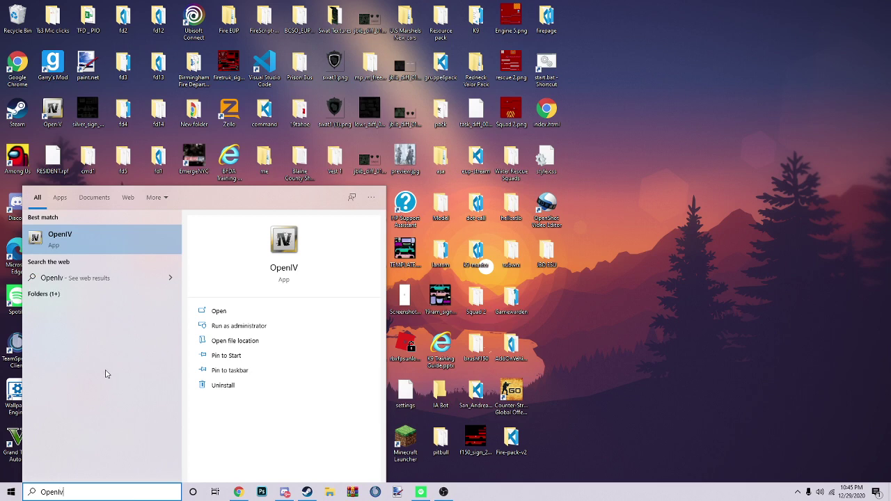
key(Return)
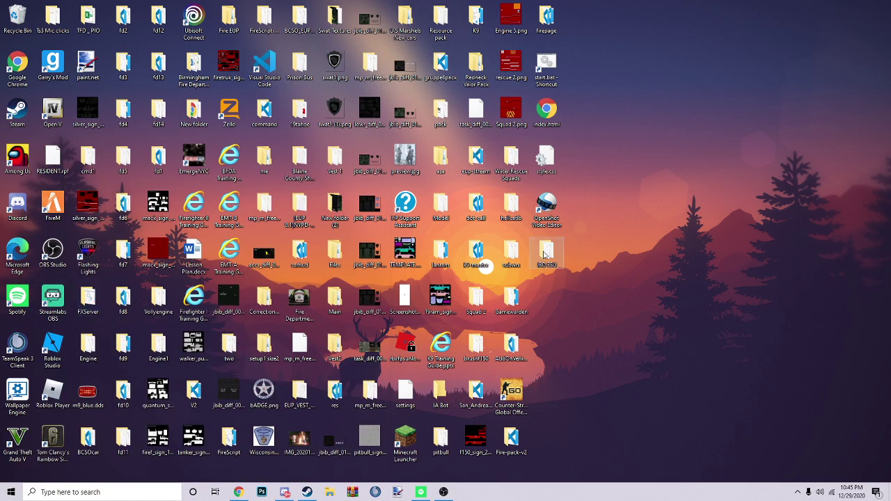
click(409, 262)
Load the JBD ESU desktop folder into OpenIV by dragging it onto the window.
drag(425, 221, 665, 86)
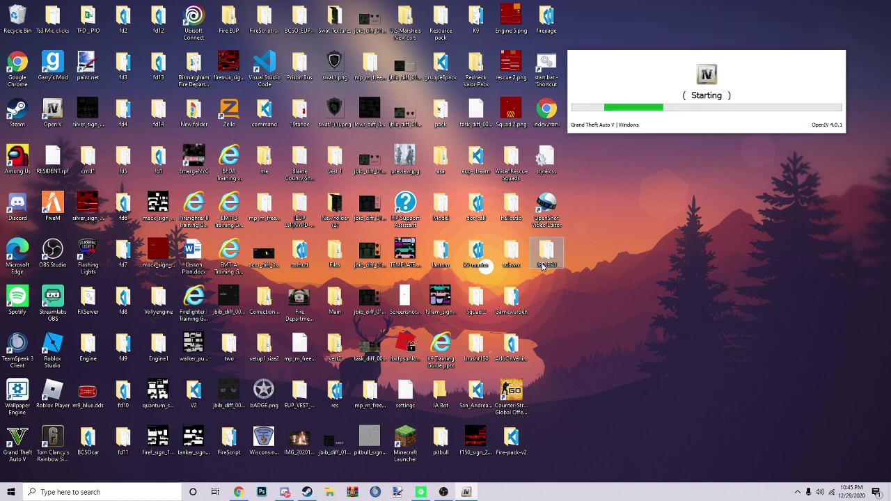
click(543, 265)
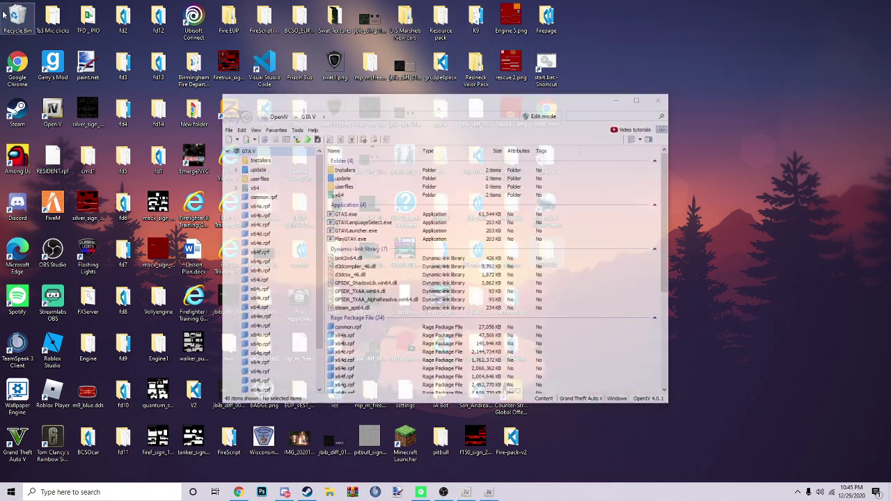
drag(327, 106, 705, 60)
drag(549, 252, 620, 112)
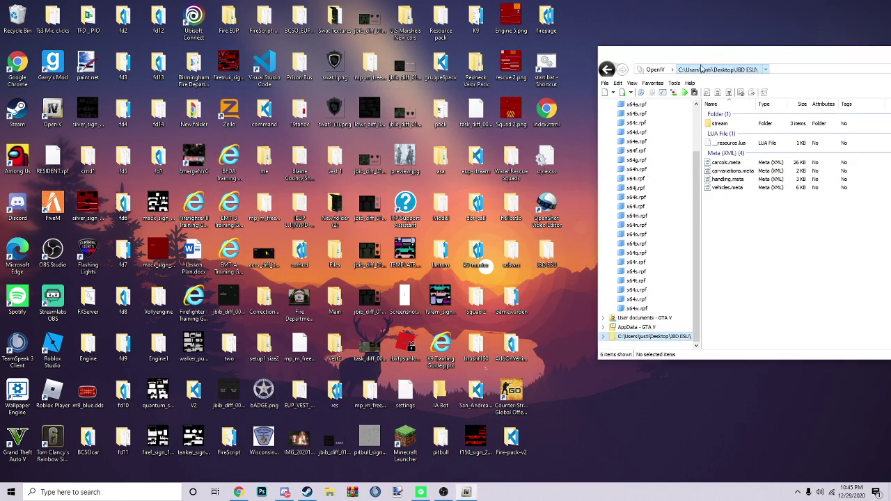
drag(784, 59, 437, 57)
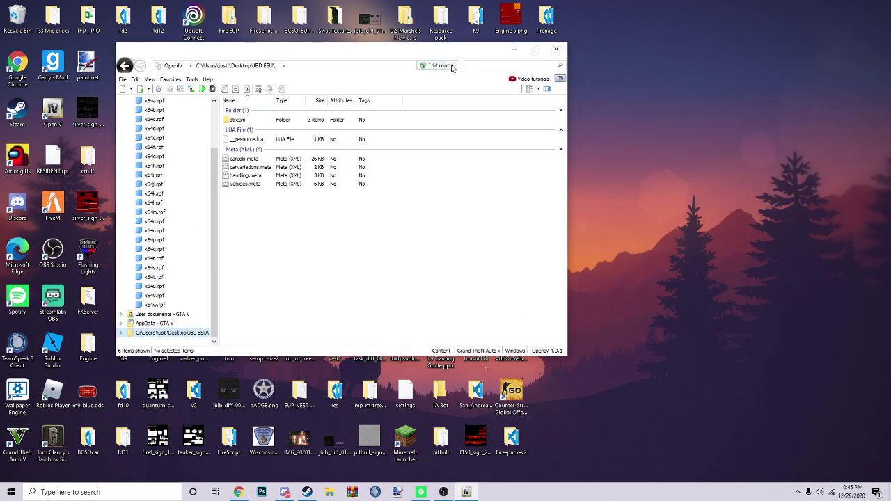
Turn on OpenIV's Edit mode, confirm the warning, and enlarge the window.
click(438, 65)
click(478, 278)
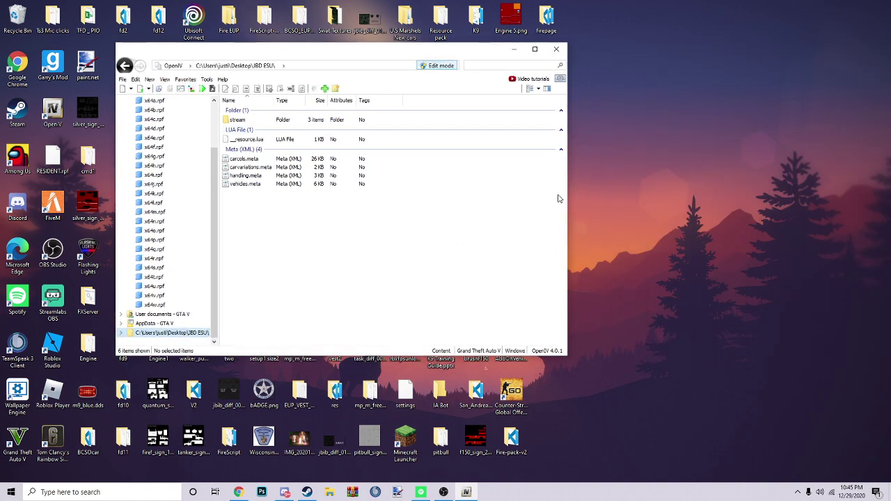
drag(566, 357, 847, 485)
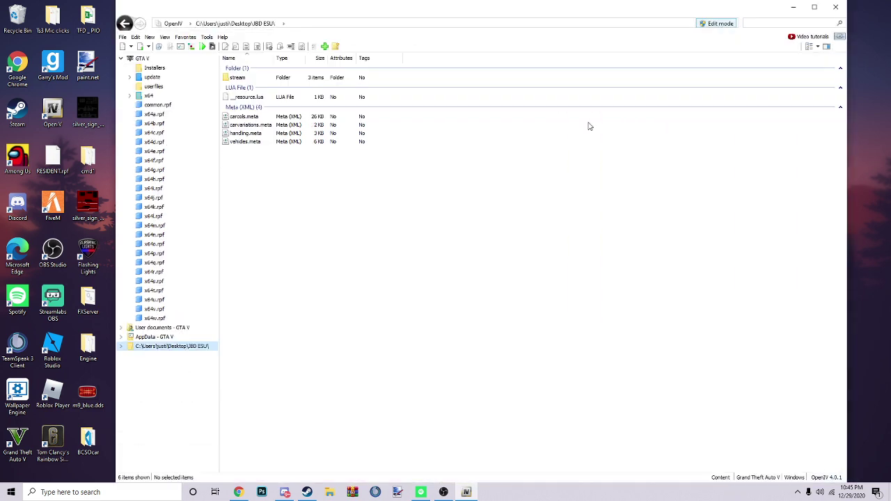
Open carcols.meta in OpenIV's text editor, cancelling an accidental rename along the way.
click(246, 117)
right_click(247, 118)
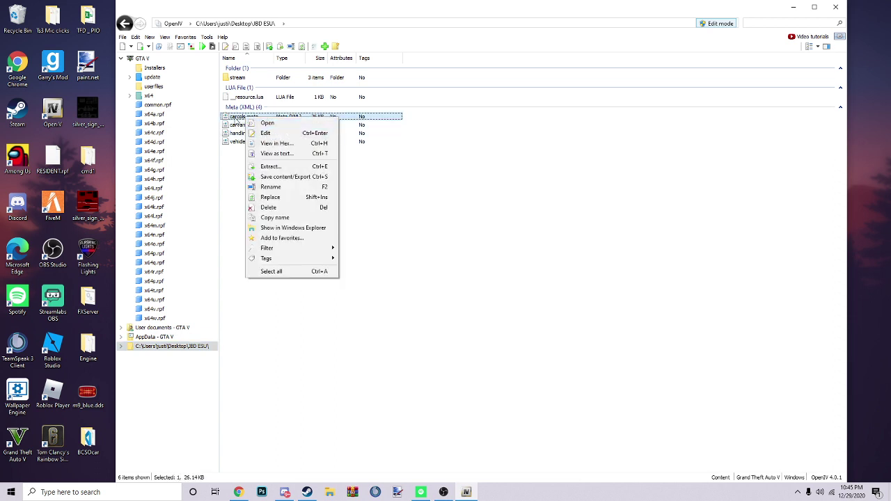
click(235, 119)
right_click(235, 119)
click(253, 135)
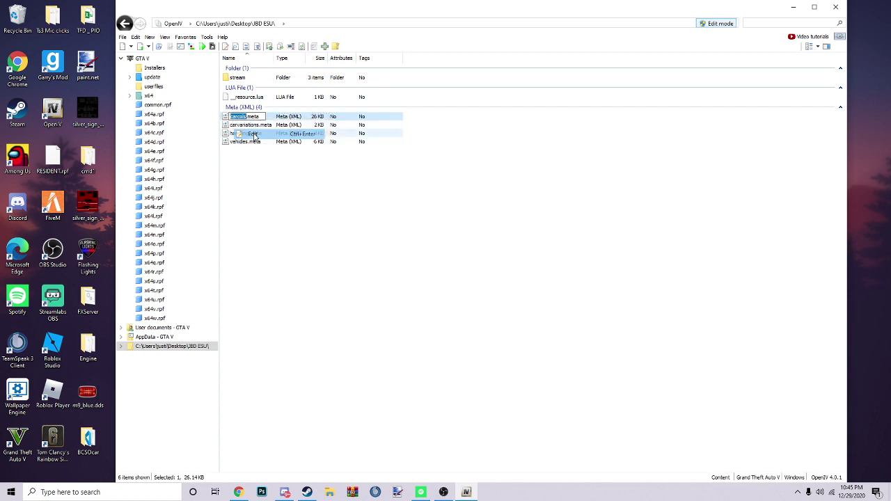
click(527, 159)
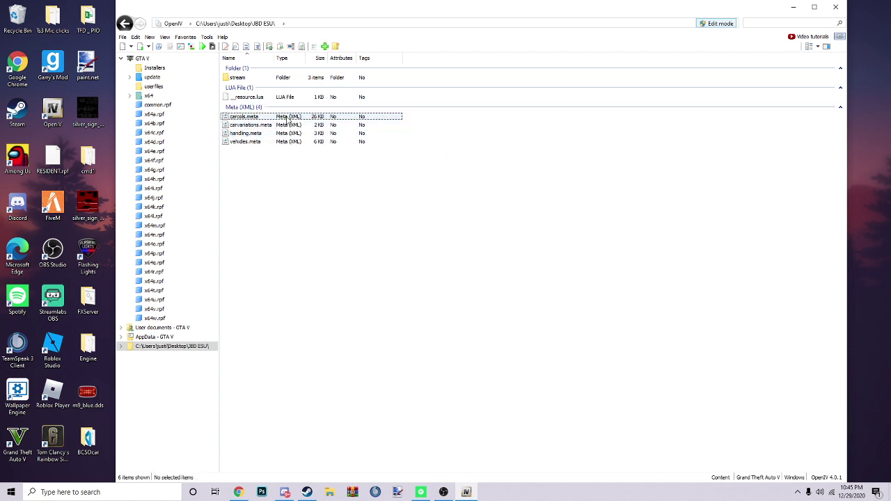
click(236, 116)
right_click(236, 116)
click(253, 133)
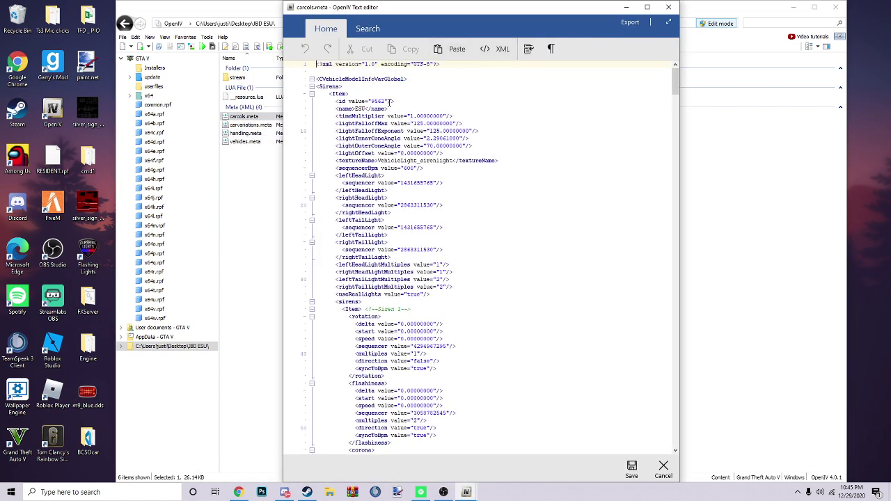
Replace the siren id 9562 with 345768 and save carcols.meta.
drag(371, 101, 387, 101)
key(BackSpace)
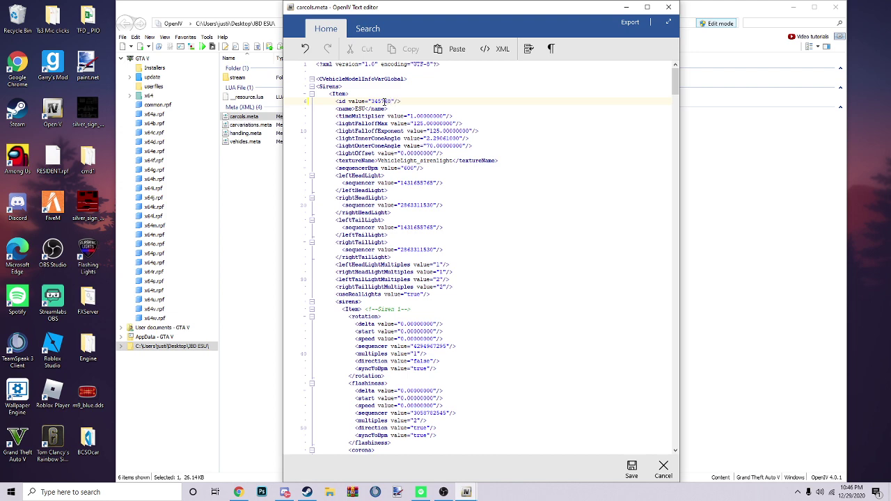
double_click(384, 102)
key(ctrl+c)
click(631, 467)
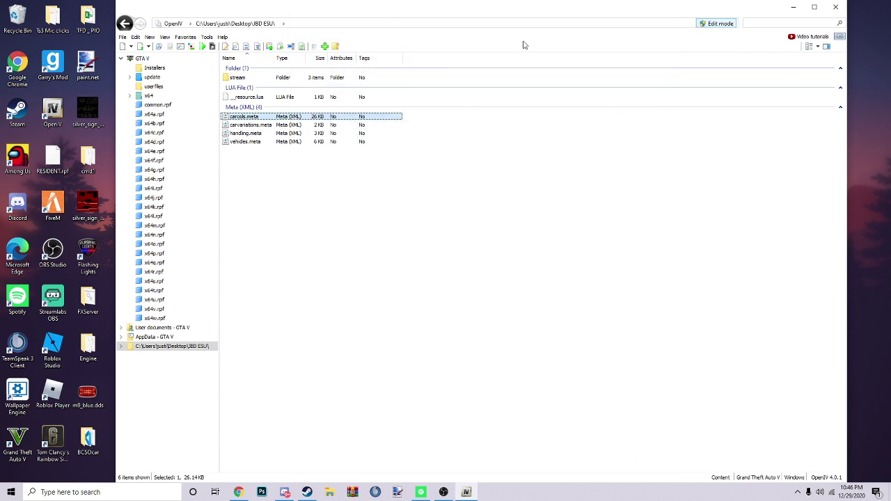
Open carvariations.meta in OpenIV's text editor.
click(264, 125)
right_click(266, 127)
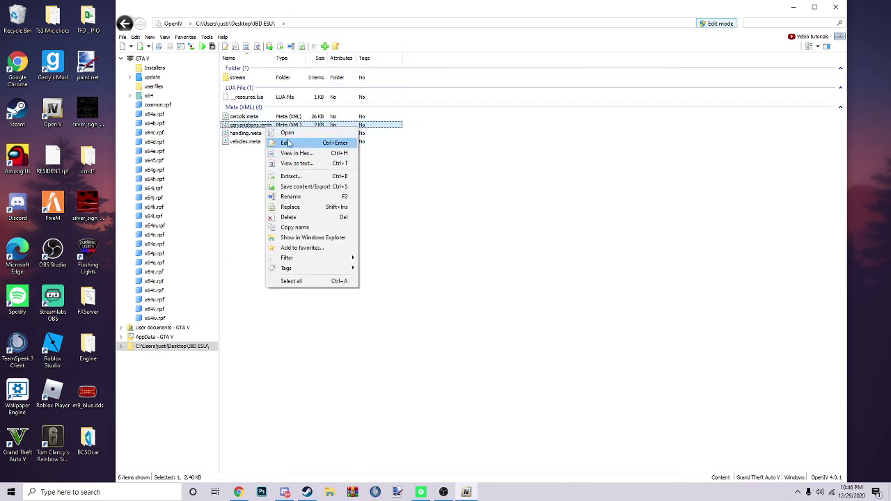
click(288, 143)
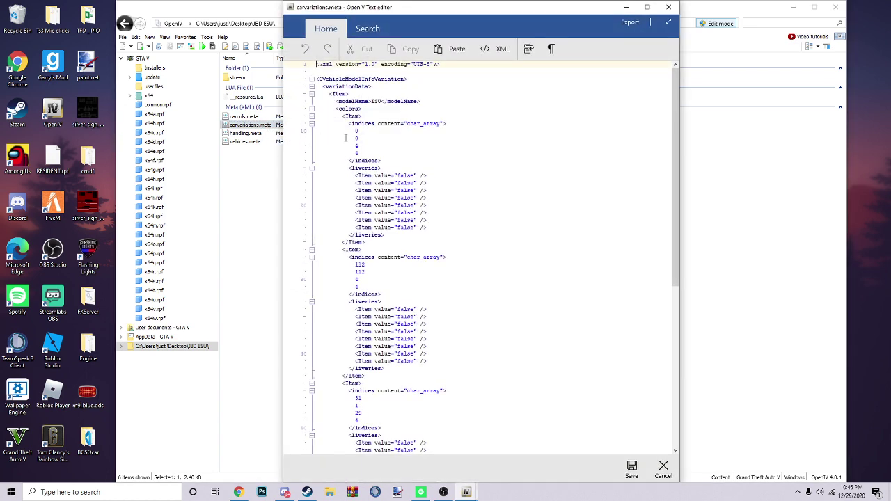
Paste 345768 over the sirenSettings value 9562 and save carvariations.meta.
drag(675, 178, 681, 364)
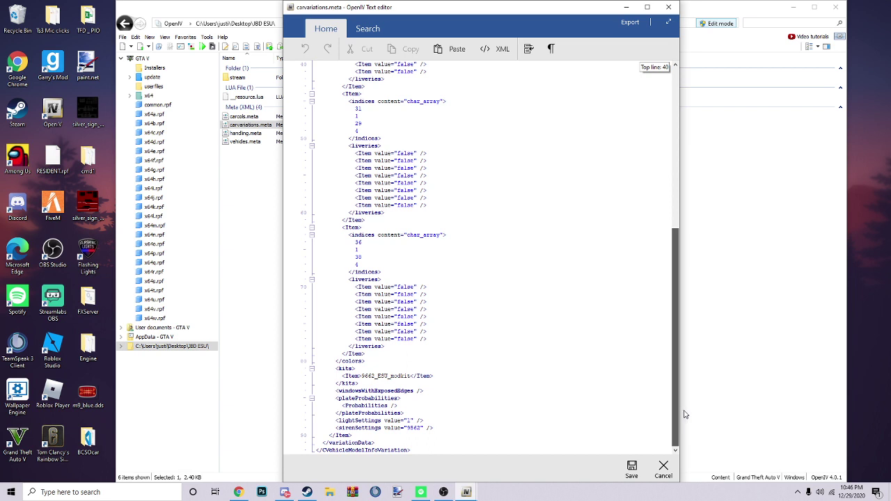
drag(684, 414, 684, 414)
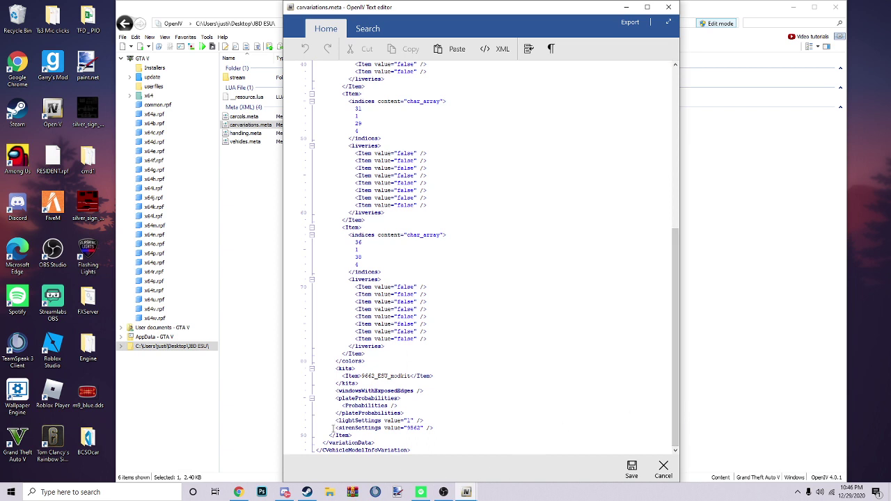
drag(330, 427, 429, 432)
double_click(413, 427)
key(ctrl+v)
click(632, 469)
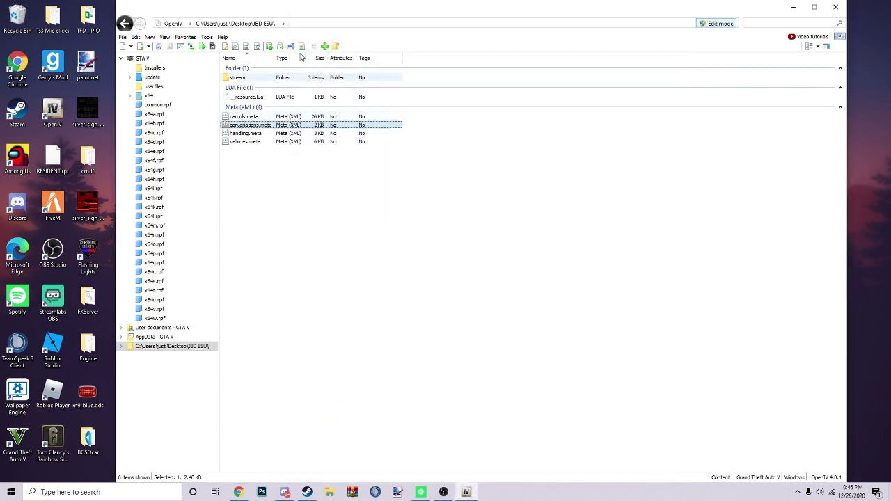
Browse to D:\FXServer\cfx-server-data-master, open server.cfg in VS Code, and start renaming the desktop folder.
double_click(294, 13)
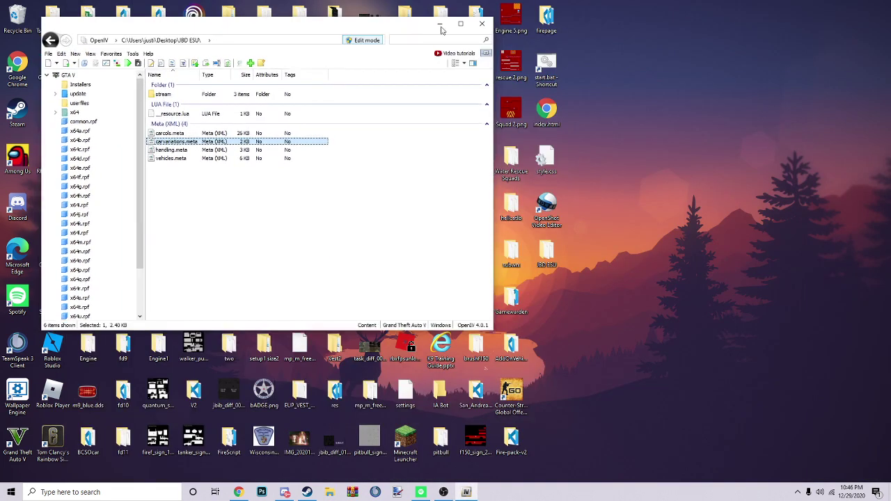
click(329, 492)
click(39, 347)
double_click(108, 212)
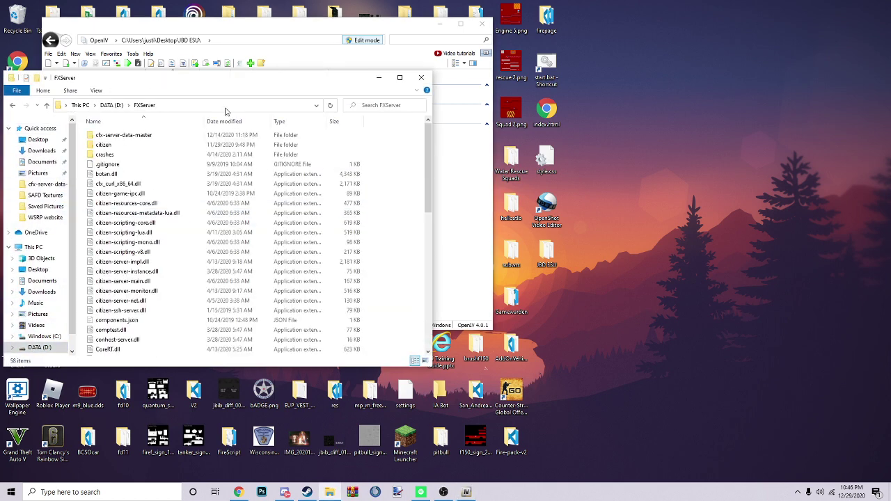
click(158, 137)
double_click(158, 138)
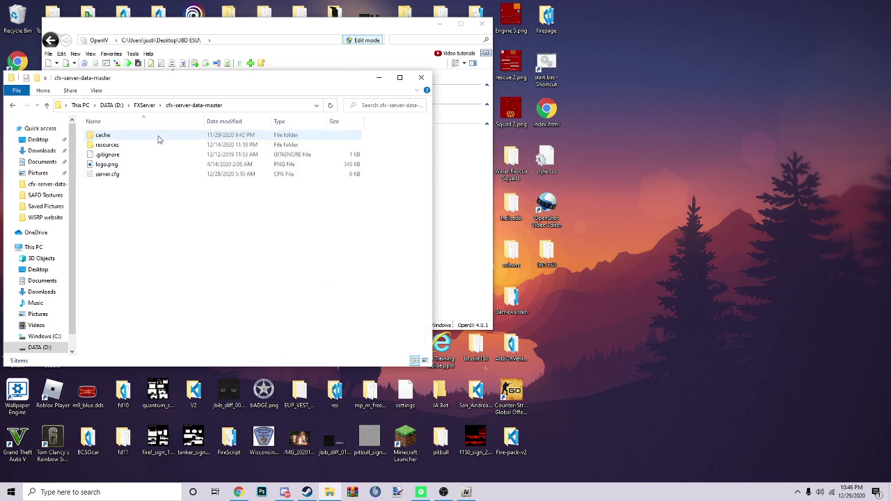
right_click(124, 175)
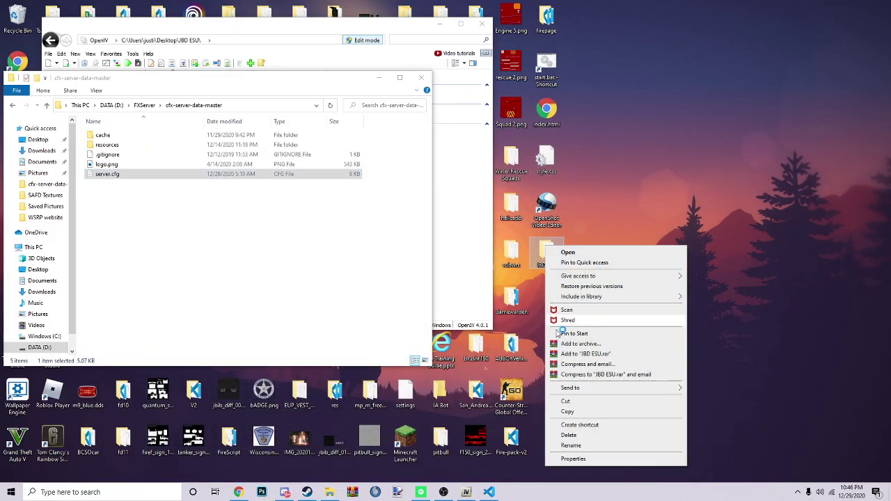
click(571, 442)
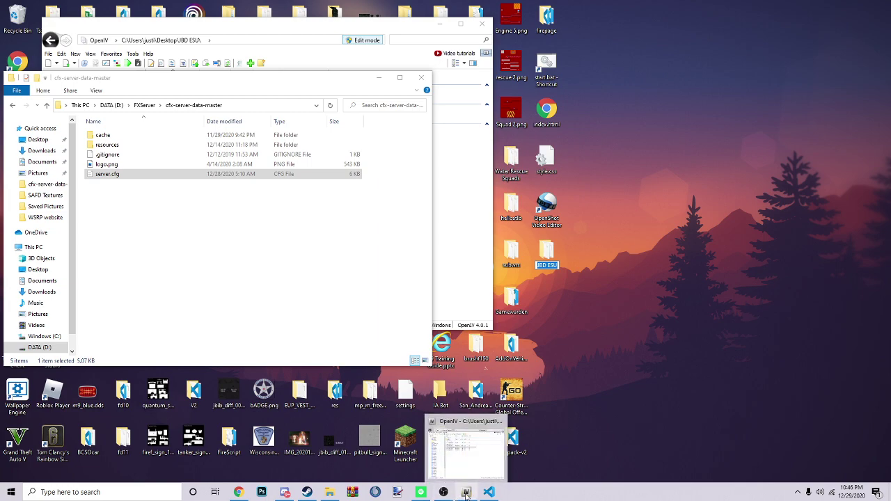
Add a new line 'ensure JBD ESU' right after 'ensure Ianram' in server.cfg.
click(488, 492)
scroll(204, 273, down, 1)
scroll(204, 273, down, 7)
click(147, 308)
key(Return)
text(ensure JBD ESU)
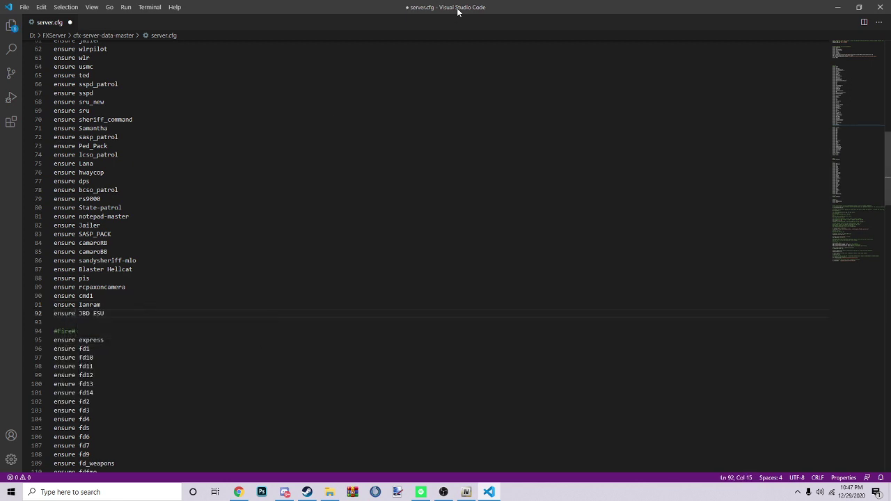
click(24, 8)
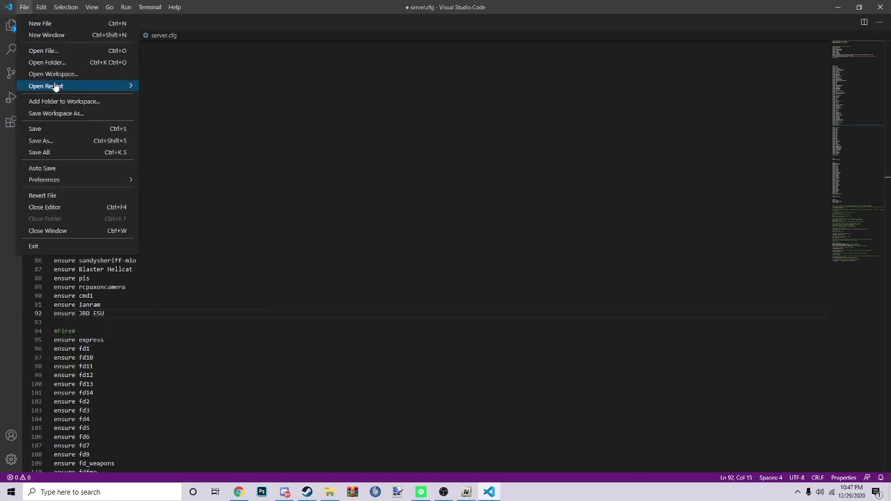
Save server.cfg and copy the JBD ESU folder into resources\[custom]\[LEO].
click(40, 128)
click(837, 7)
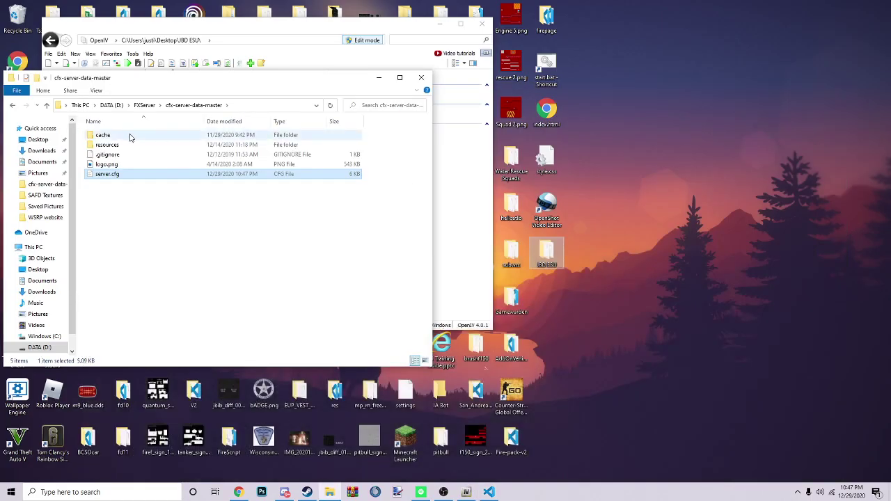
double_click(106, 144)
double_click(108, 136)
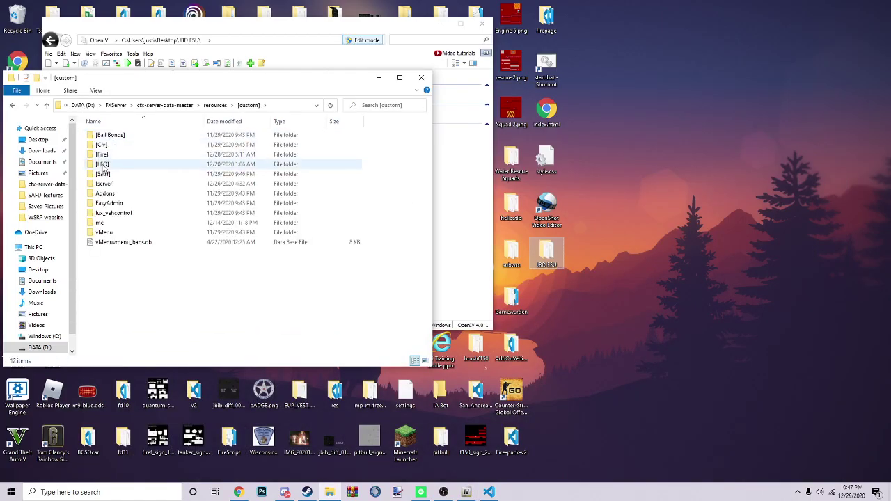
double_click(102, 165)
drag(188, 85, 242, 85)
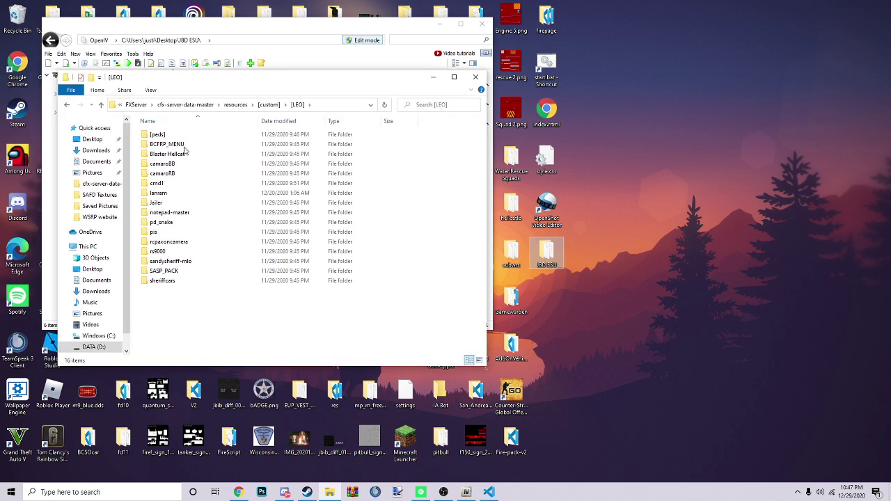
drag(546, 250, 327, 334)
Start the FiveM server with the start.bat shortcut.
click(536, 66)
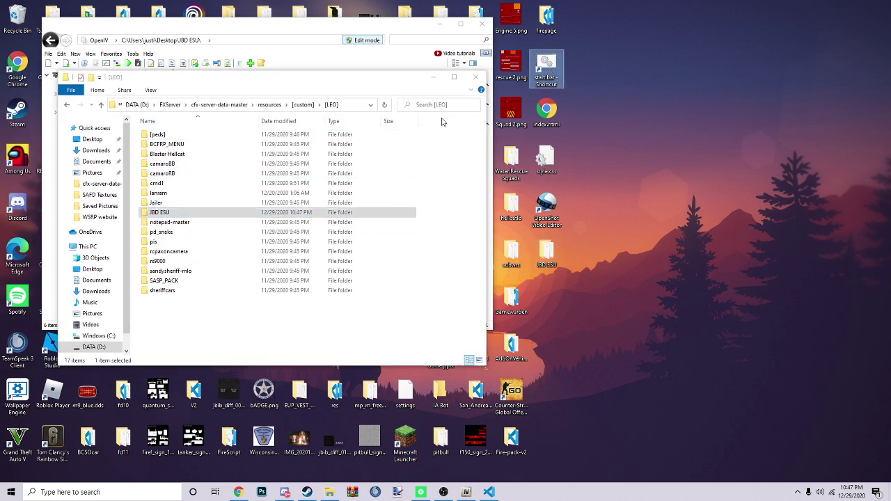
double_click(554, 69)
drag(252, 60, 506, 45)
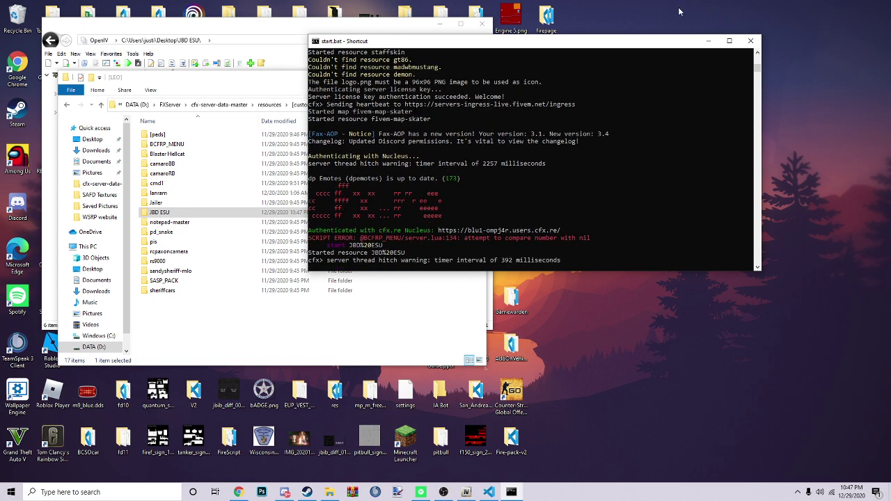
Minimize the FXServer console once 'Started resource JBD%20ESU' appears.
click(750, 41)
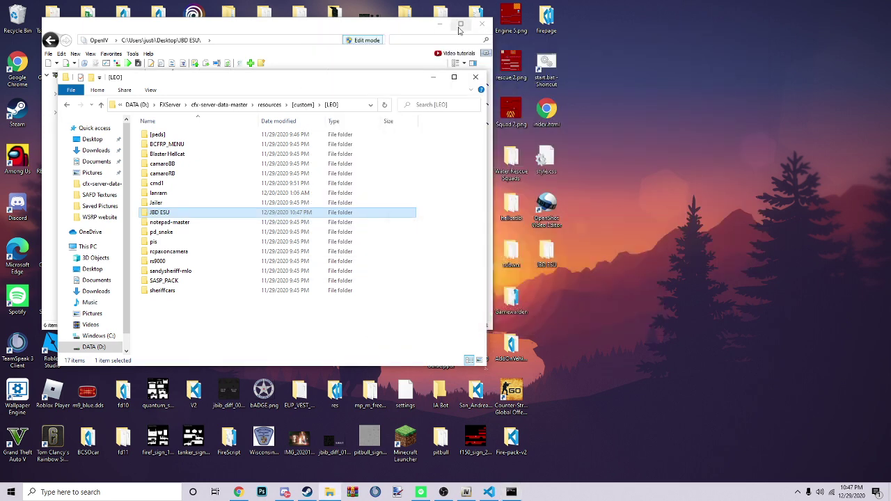
Launch FiveM and check that JBD ESU\stream holds ESU.yft, ESU.ytd and ESU_hi.yft.
click(432, 77)
click(439, 24)
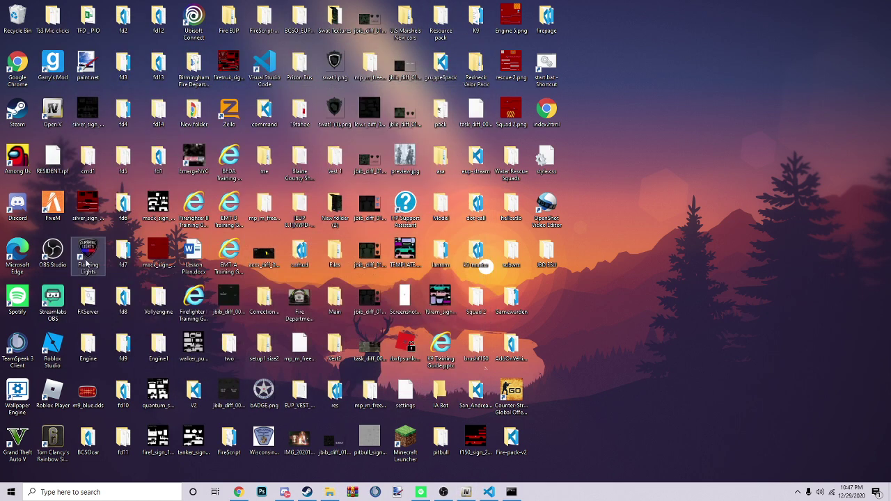
click(66, 201)
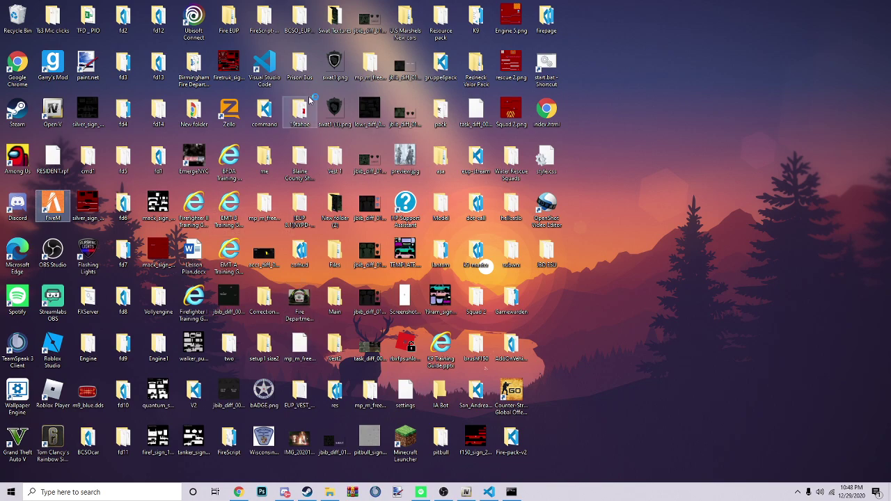
drag(470, 261, 692, 140)
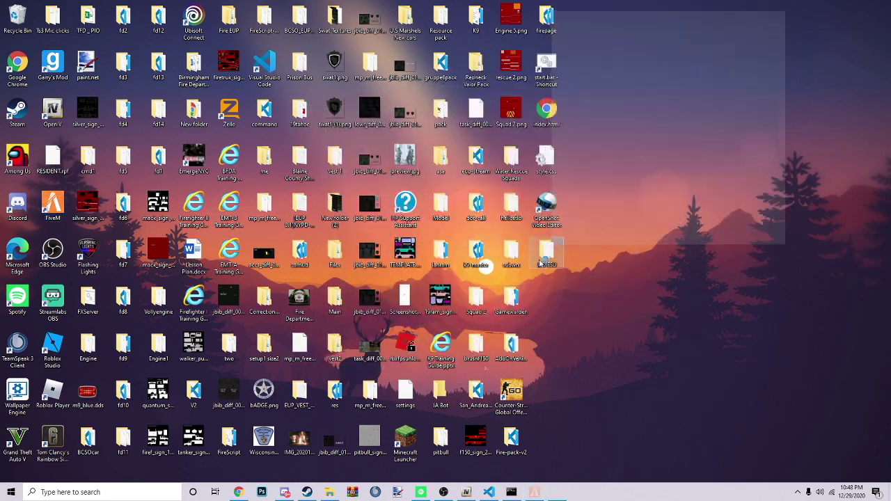
double_click(544, 252)
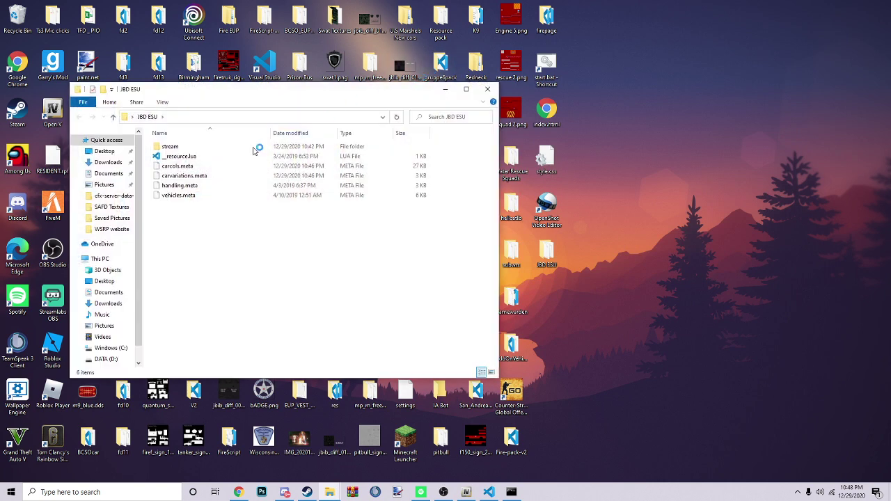
double_click(181, 147)
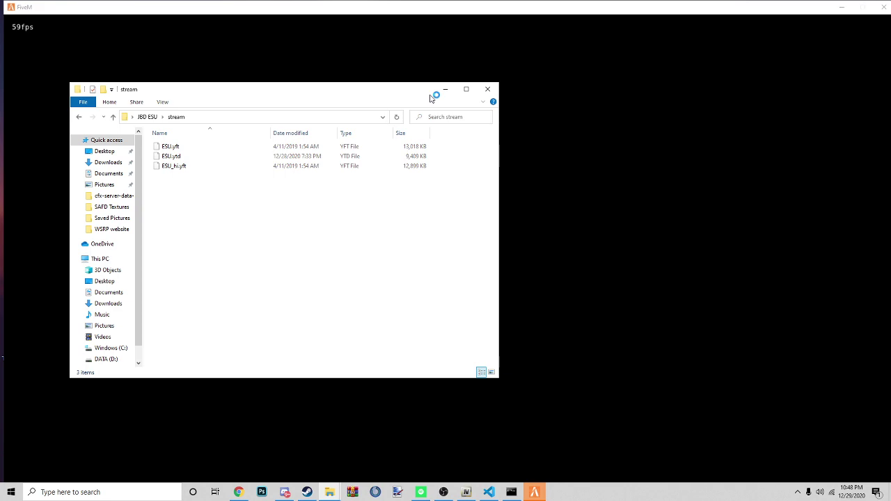
click(444, 89)
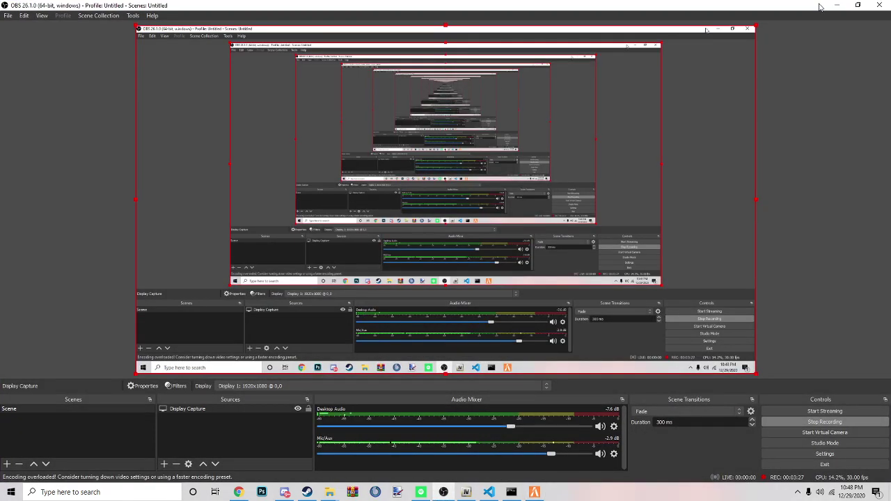
Run 'connect localhost' in FiveM's console to join the local server.
click(837, 5)
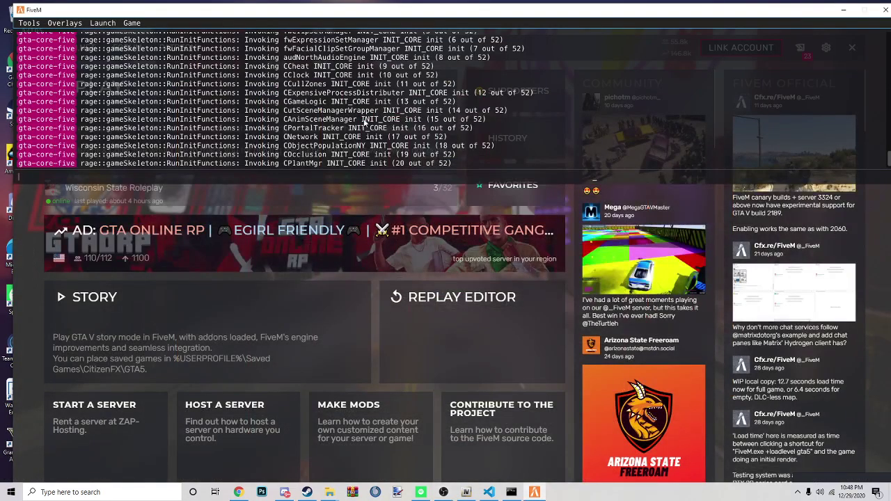
text(local)
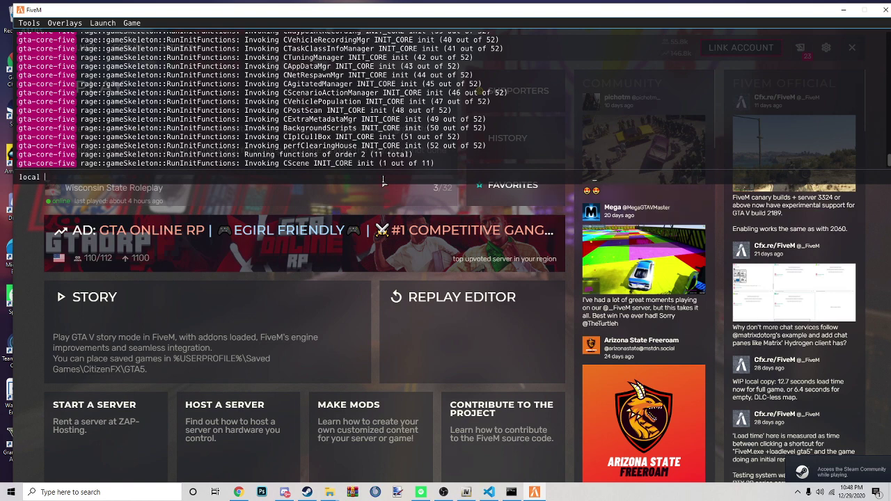
text(host)
key(Return)
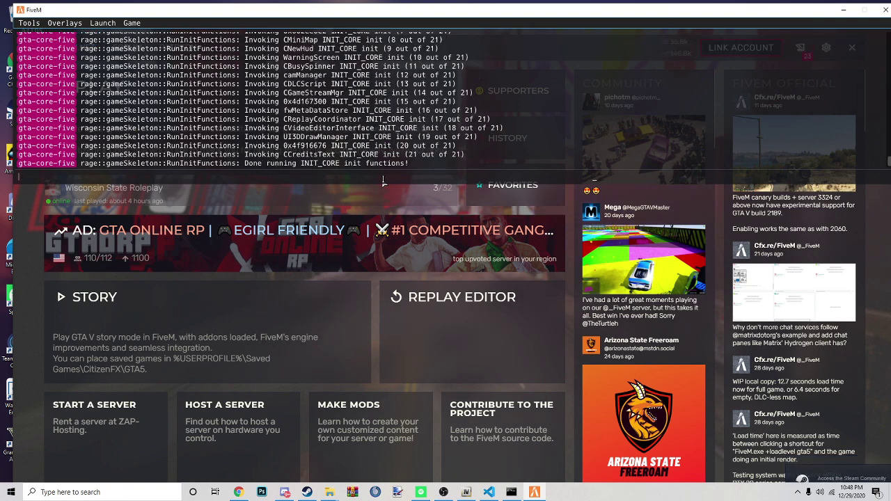
text(connect)
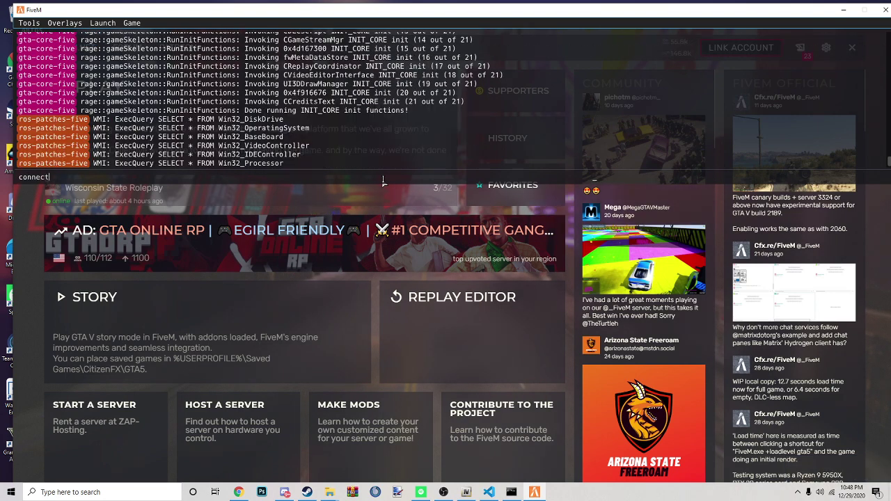
text( localhost)
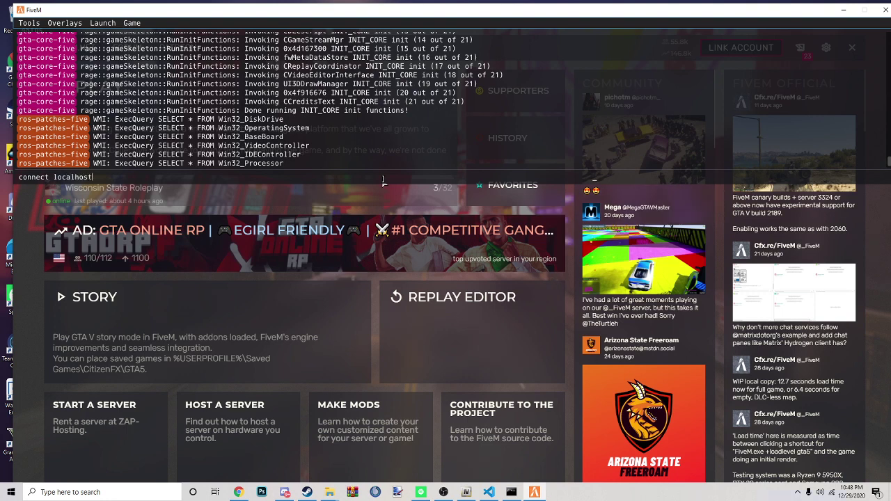
key(Return)
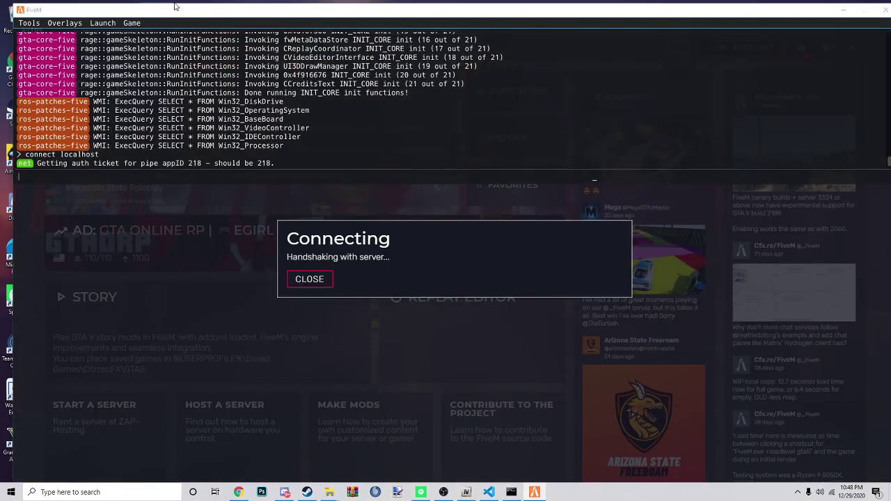
While FiveM loads, check the start.bat server console for the player connecting, then return to the game.
drag(173, 13, 160, 4)
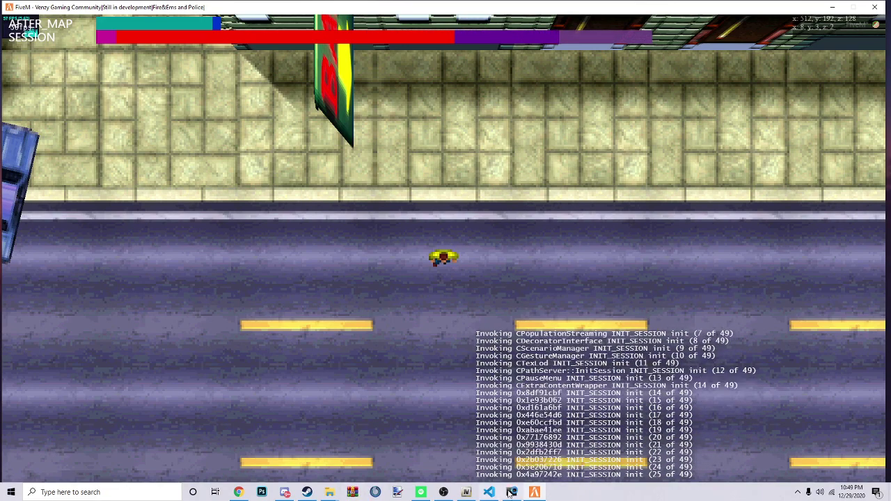
key(alt+Tab)
drag(396, 45, 312, 54)
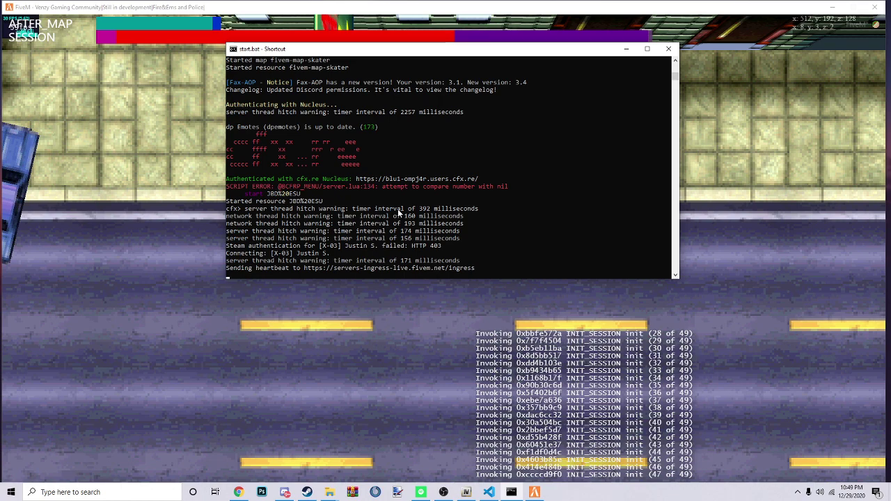
click(736, 175)
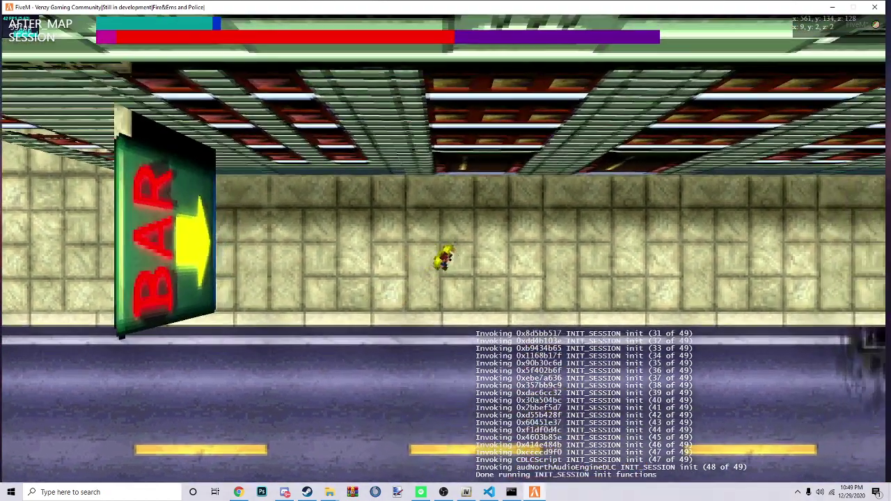
Walk the character across the road and south along it toward the building.
key(w)
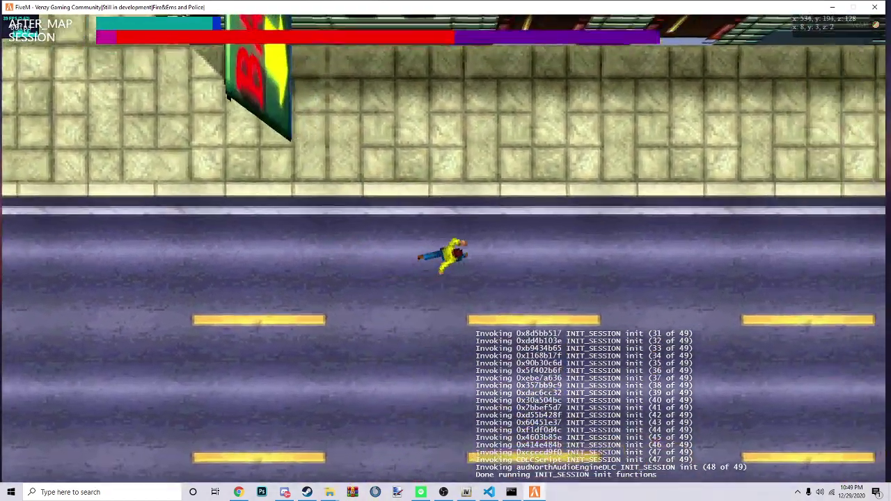
key(w)
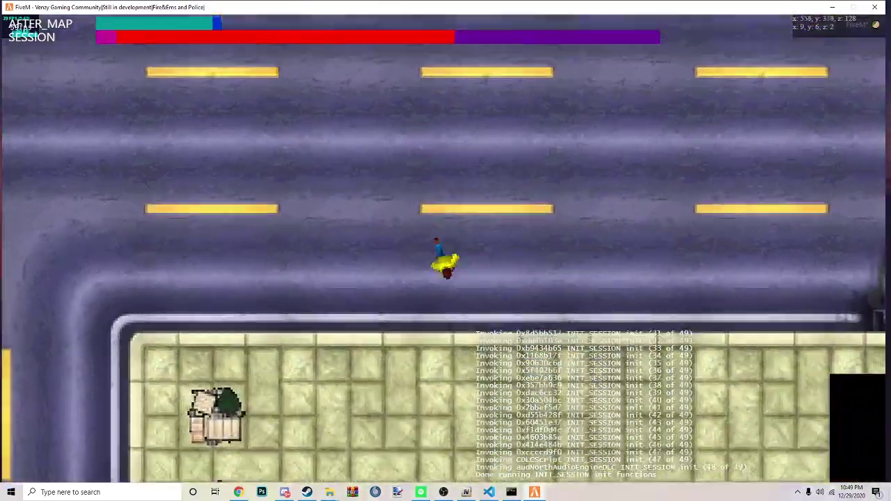
key(w)
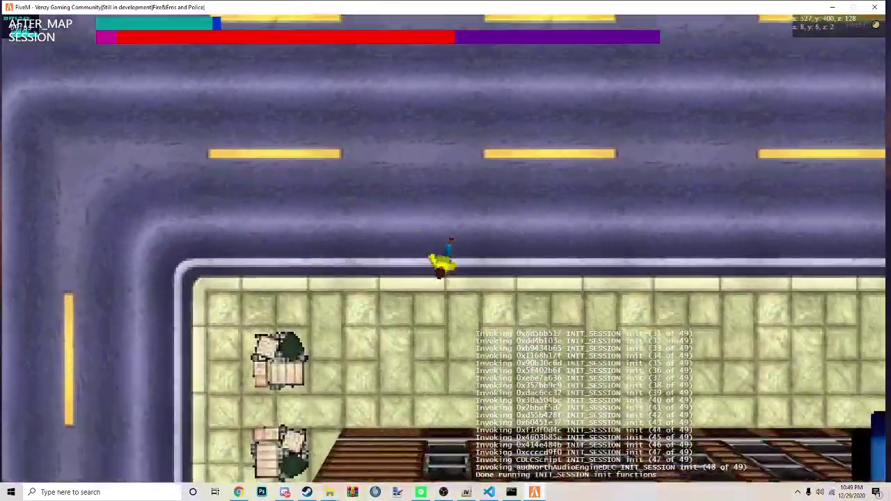
key(w)
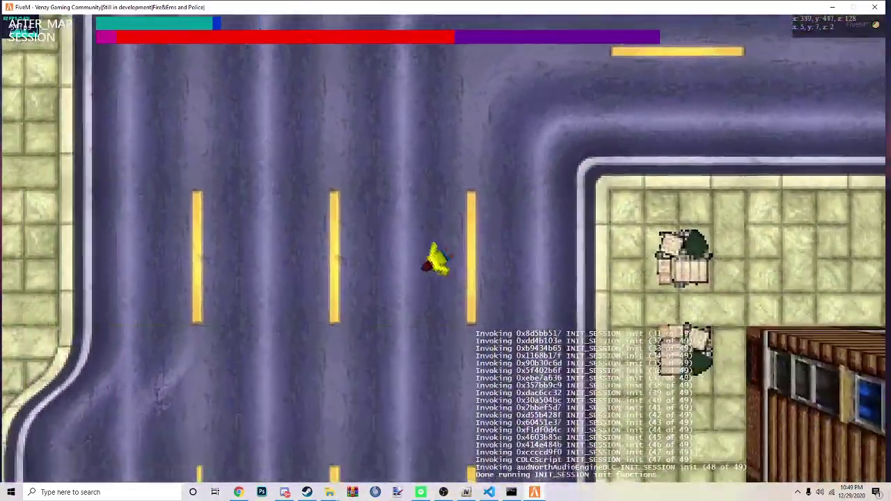
key(w)
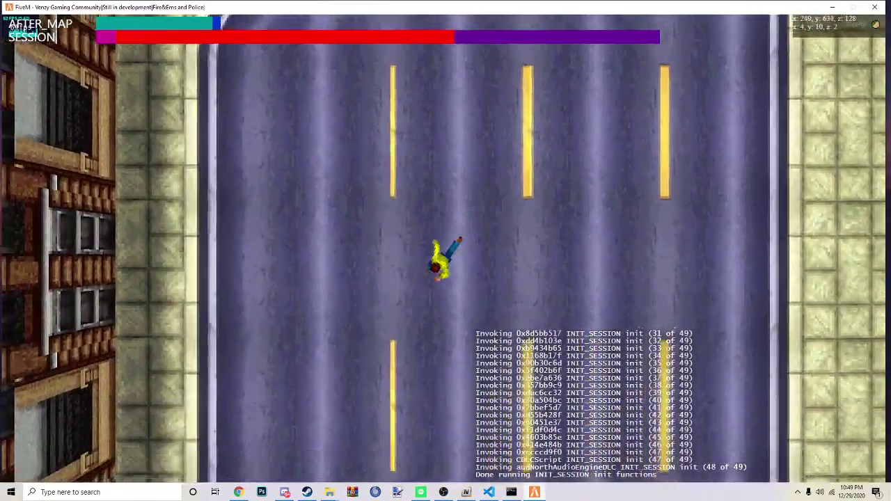
key(w)
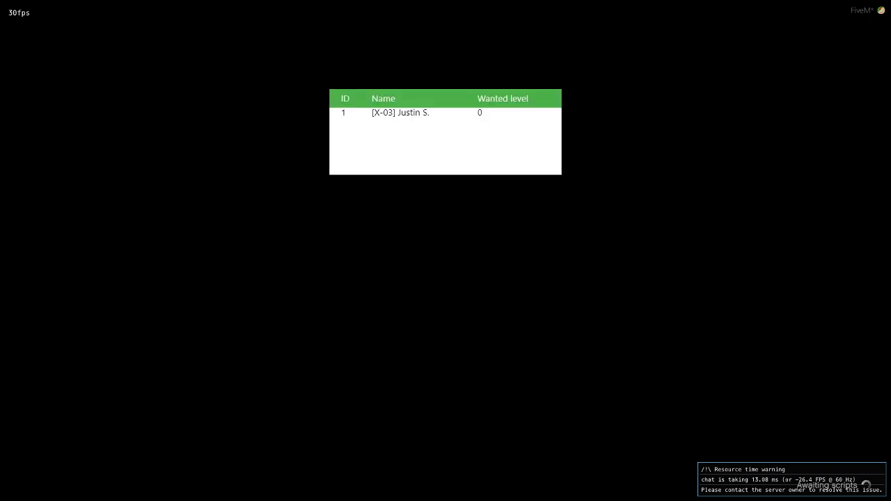
In vMenu's Vehicle Spawner, spawn a vehicle by model name, entering 'blista'.
key(m)
key(w)
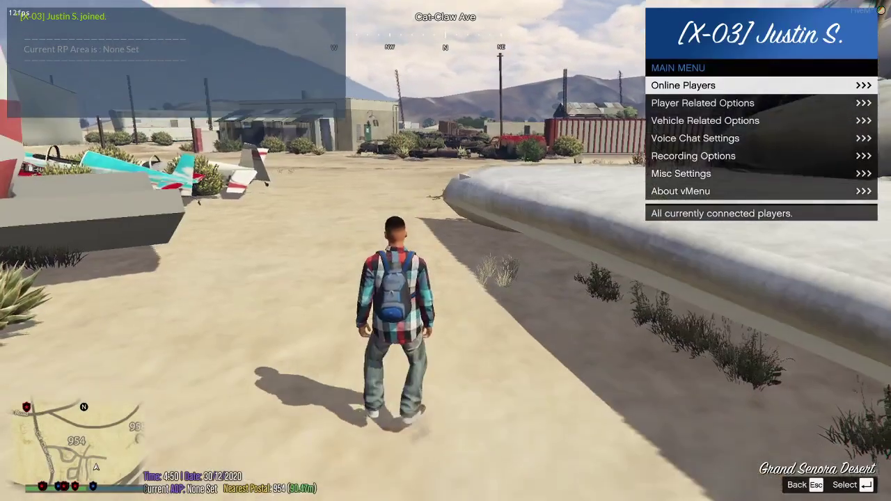
key(Down)
key(Down)
key(Return)
key(Up)
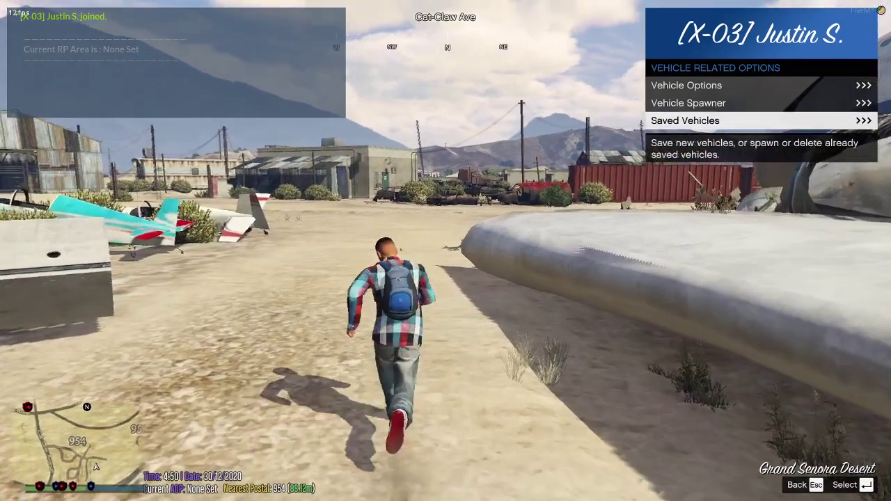
key(Up)
key(Return)
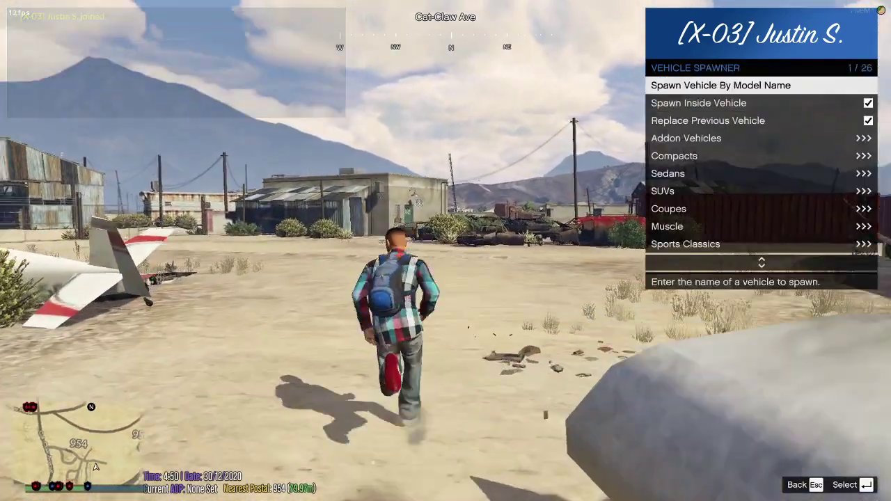
key(Return)
text(blista)
key(Return)
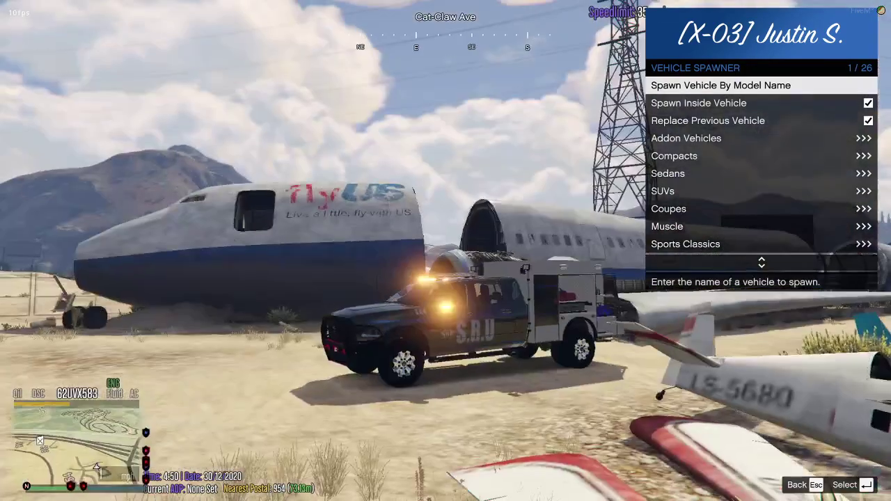